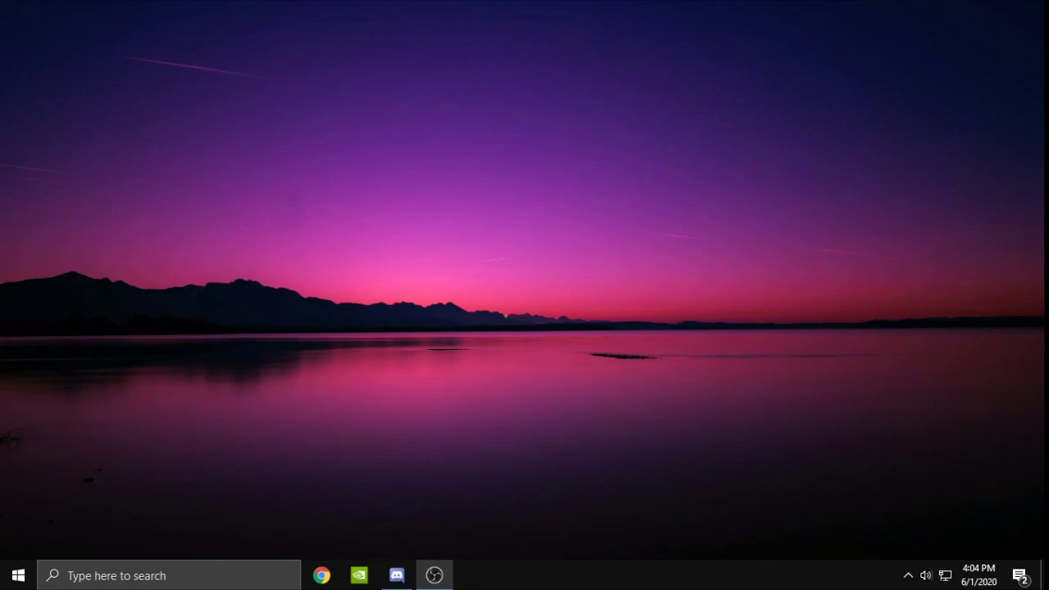
Step: Open GeForce NOW's settings and run a network test with the Auto server location
click(358, 574)
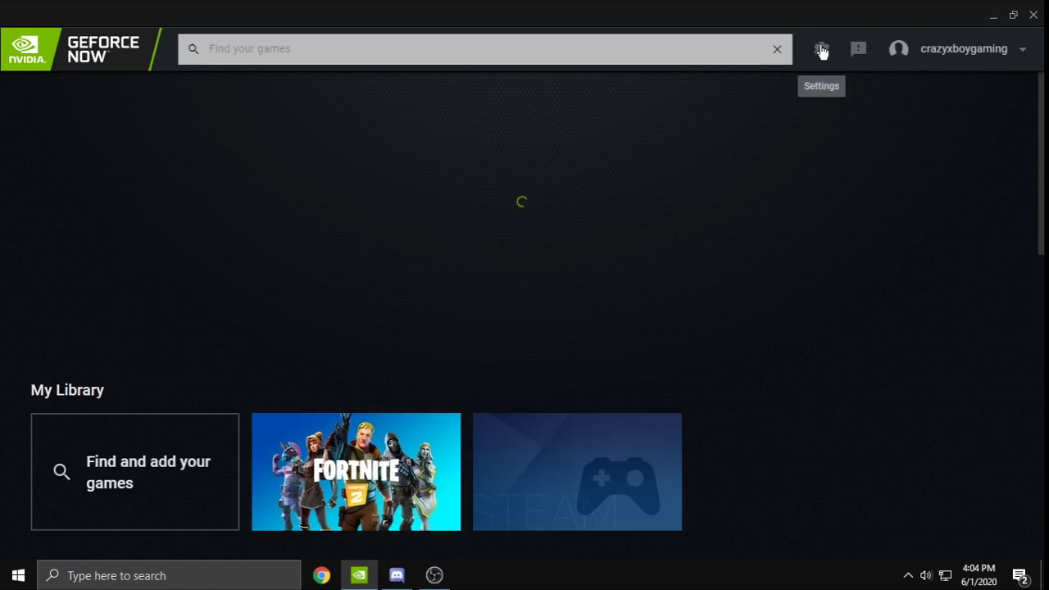
click(822, 52)
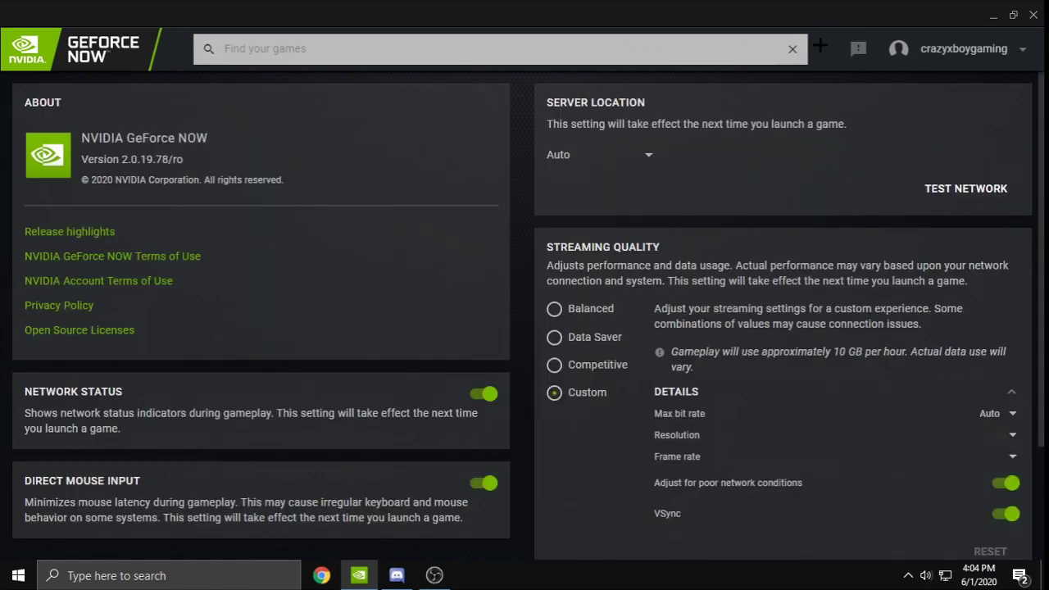
click(646, 156)
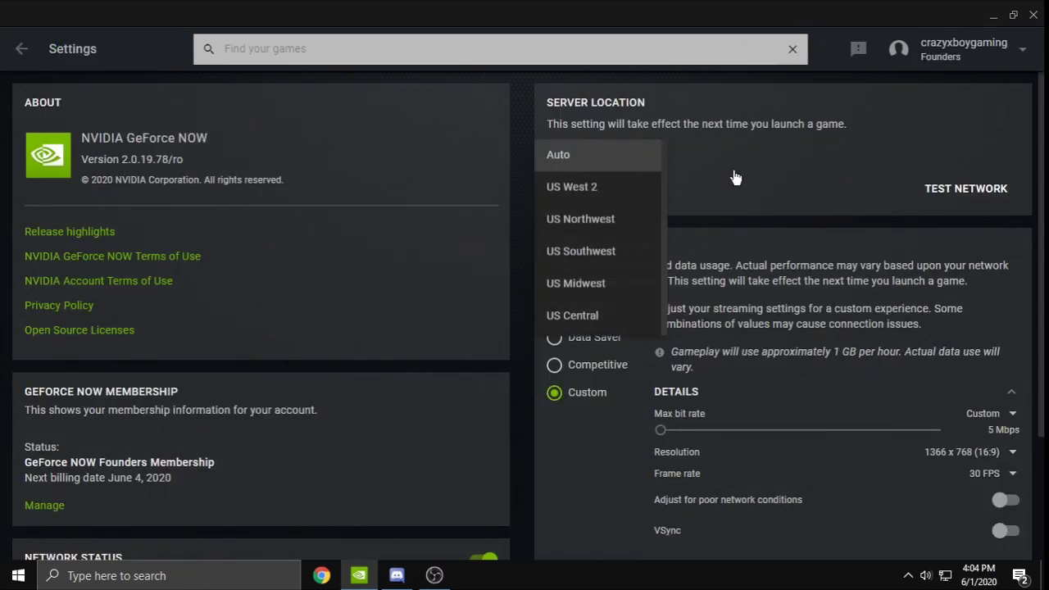
click(965, 189)
click(965, 190)
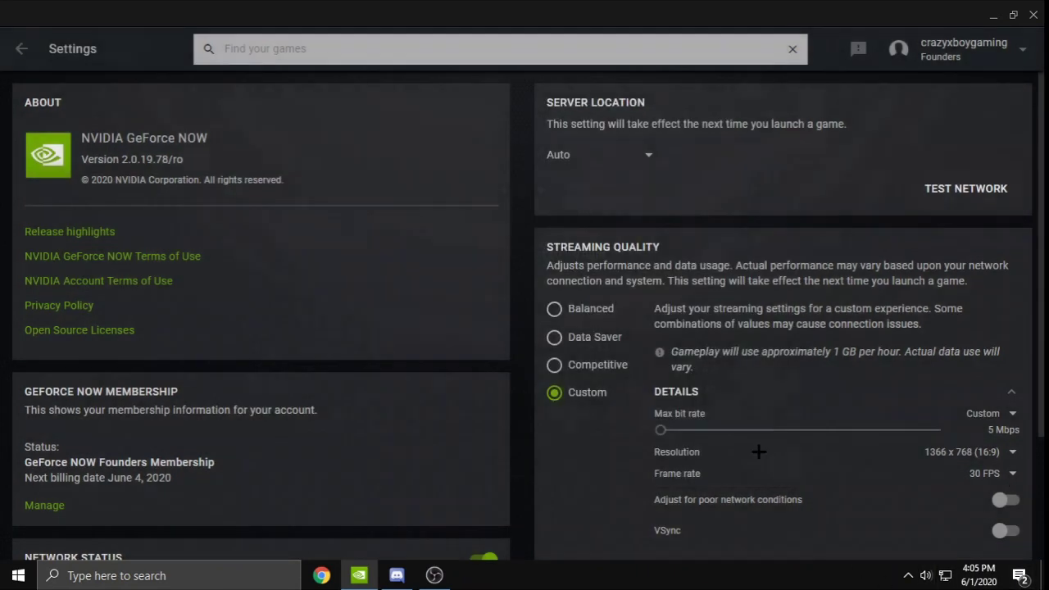
click(761, 461)
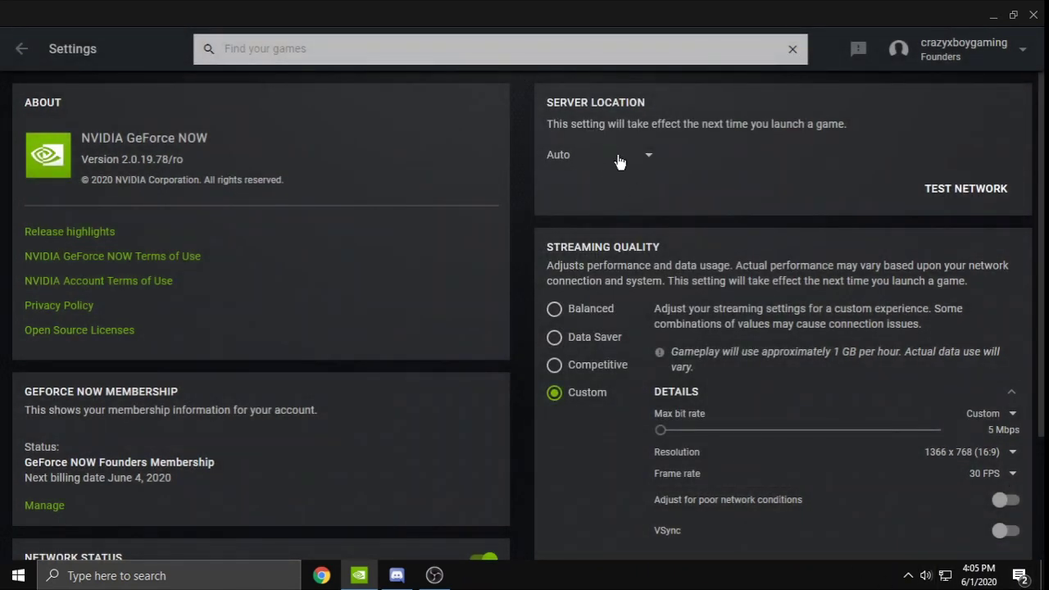
Step: Set the server location to US East 2, run a network test on it, and dismiss the test results
click(647, 156)
scroll(623, 205, down, 3)
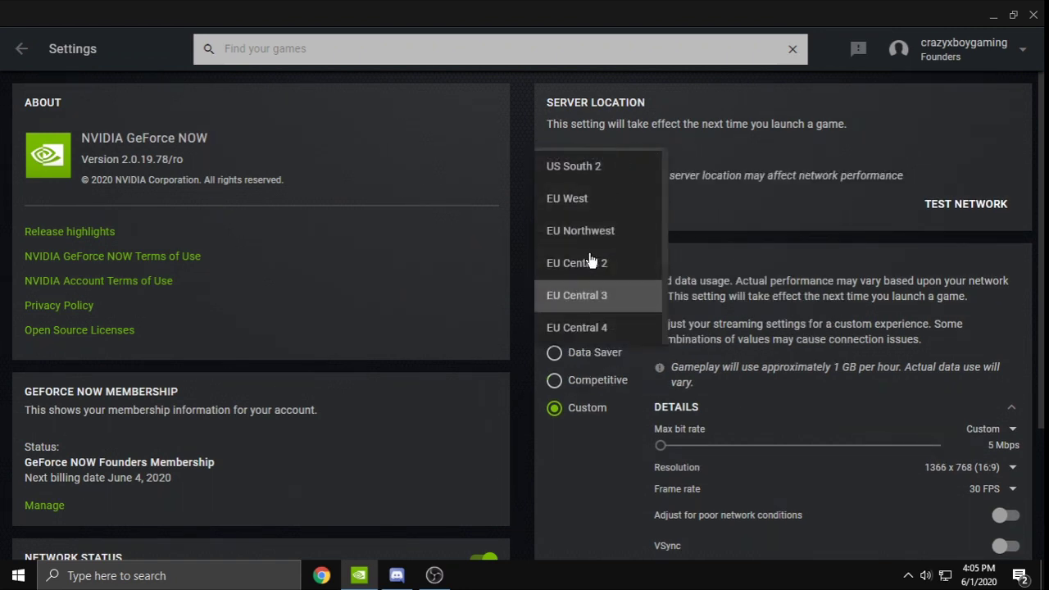
scroll(599, 228, up, 3)
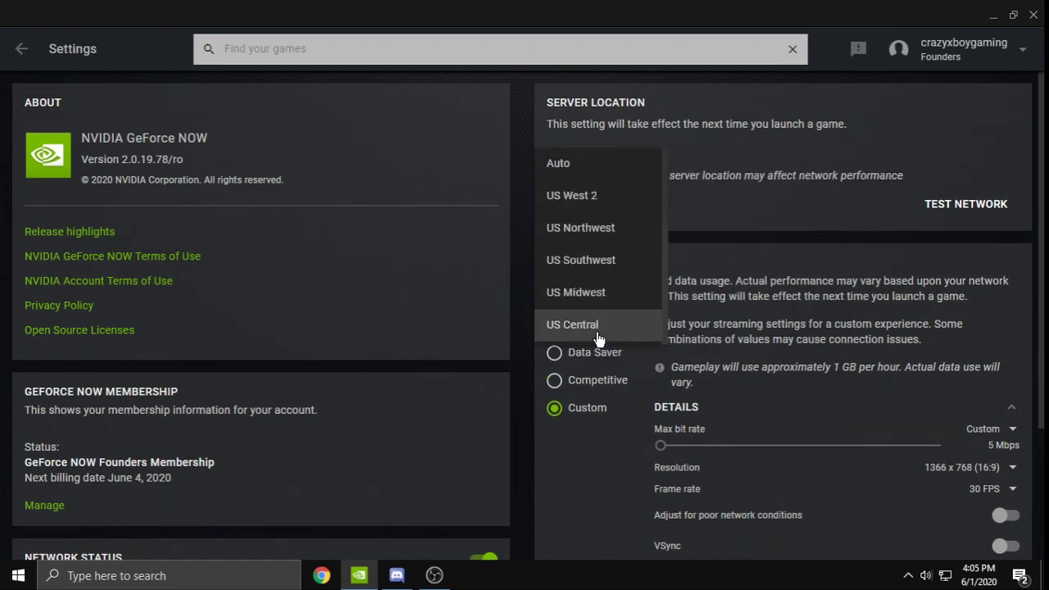
scroll(604, 328, down, 1)
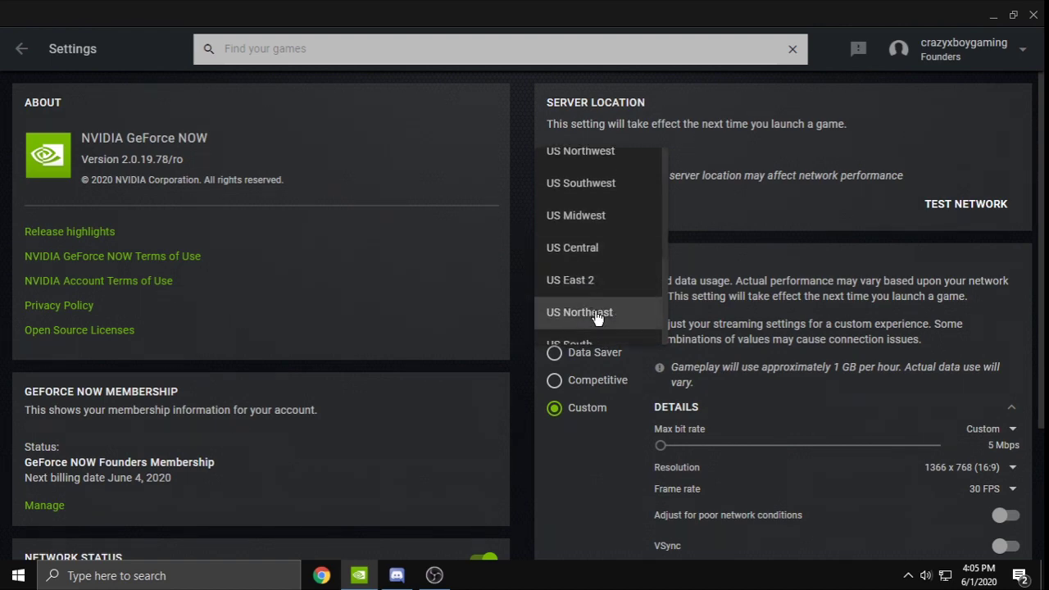
click(606, 280)
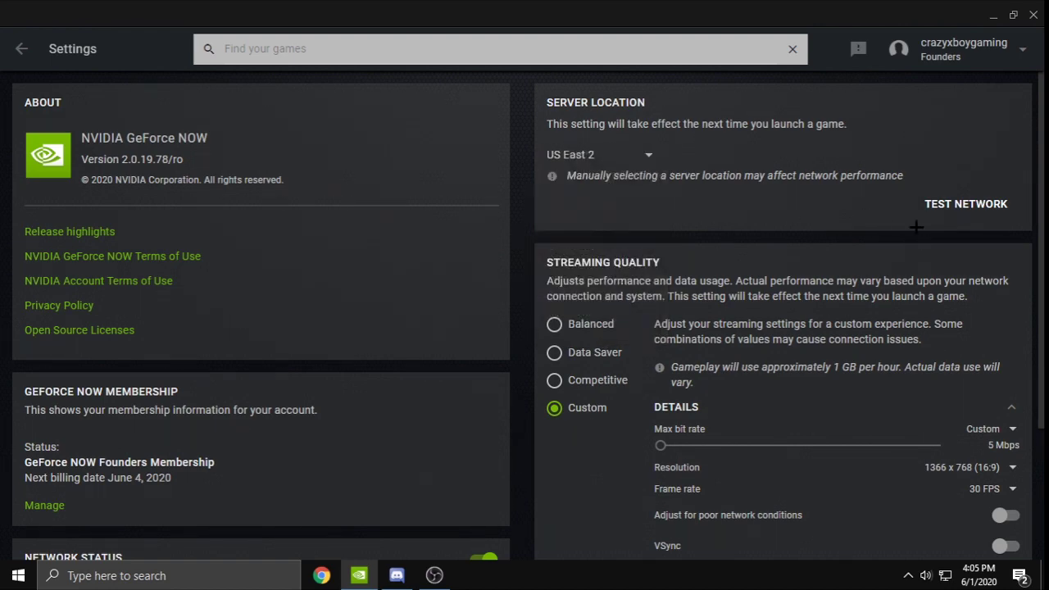
click(969, 190)
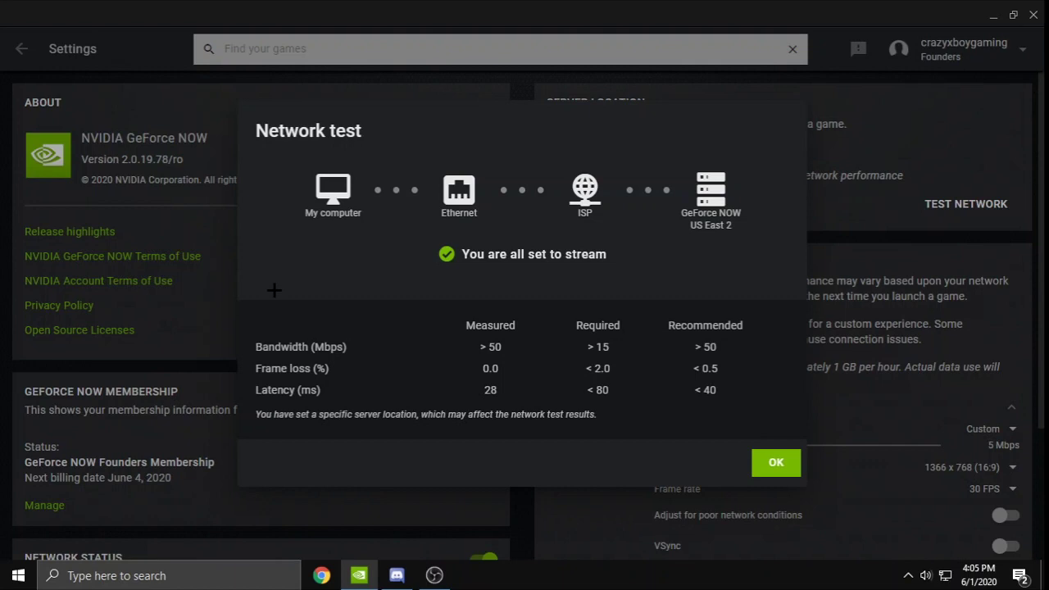
click(776, 463)
Step: Set the server location to US Northwest, run a network test, and review its measured details before closing them
click(653, 158)
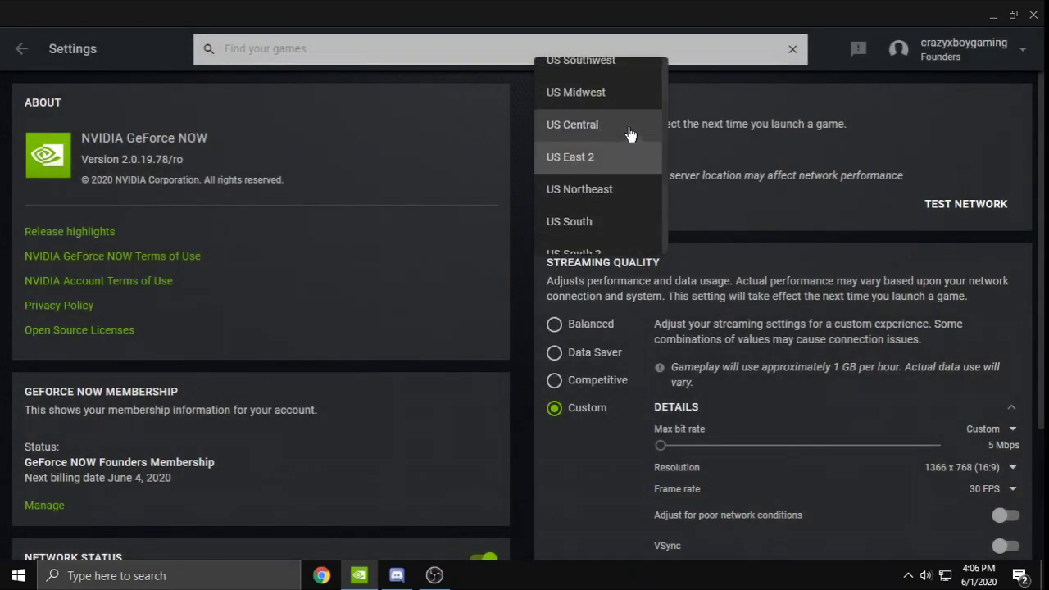
scroll(623, 164, up, 2)
click(606, 103)
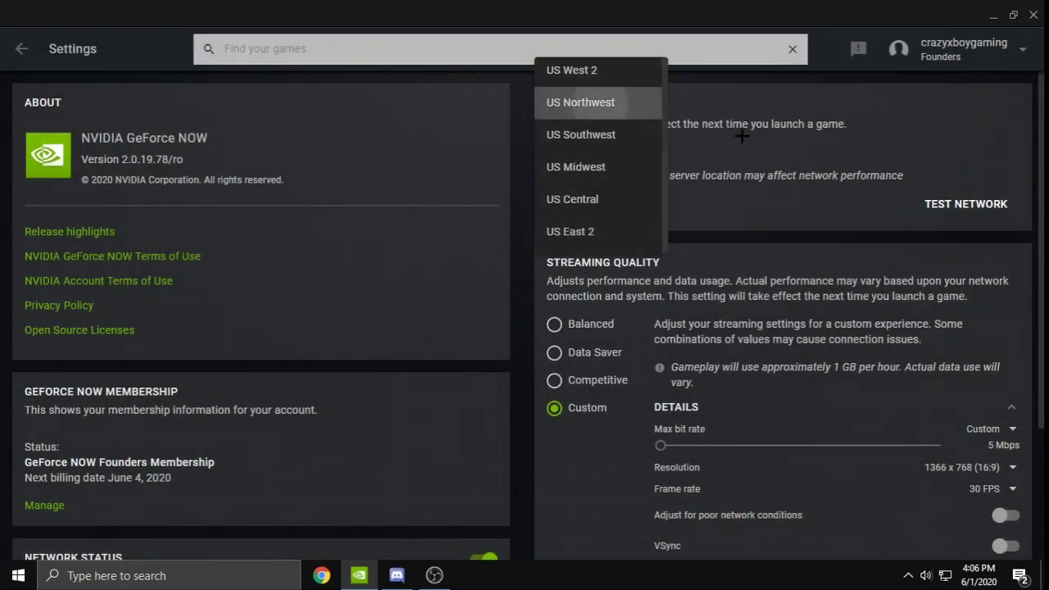
click(961, 206)
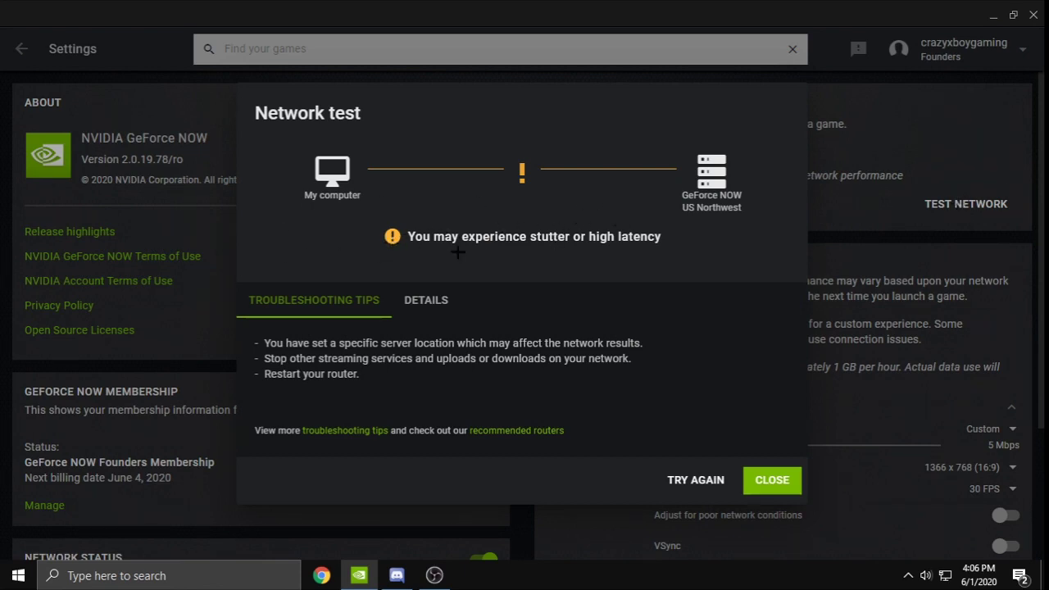
click(427, 300)
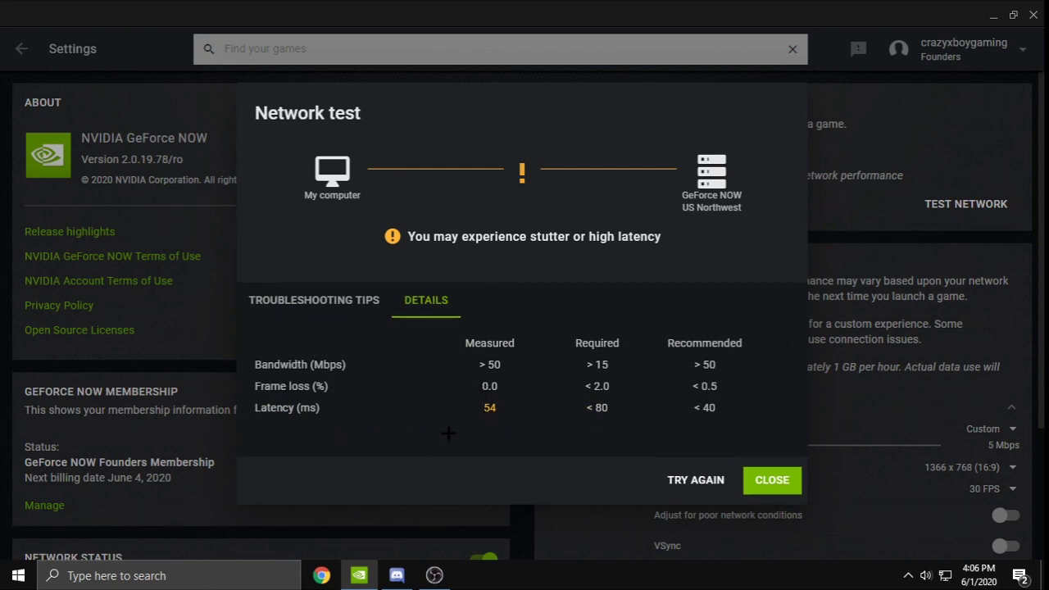
click(783, 487)
Step: Set the server location back to Auto and launch Fortnite from My Library
click(637, 159)
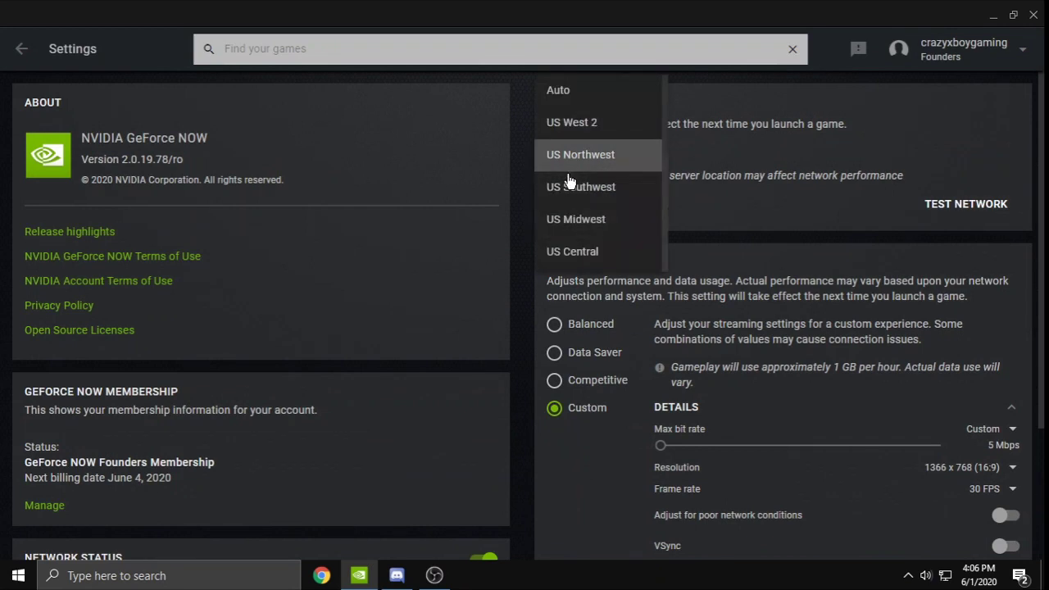
click(566, 102)
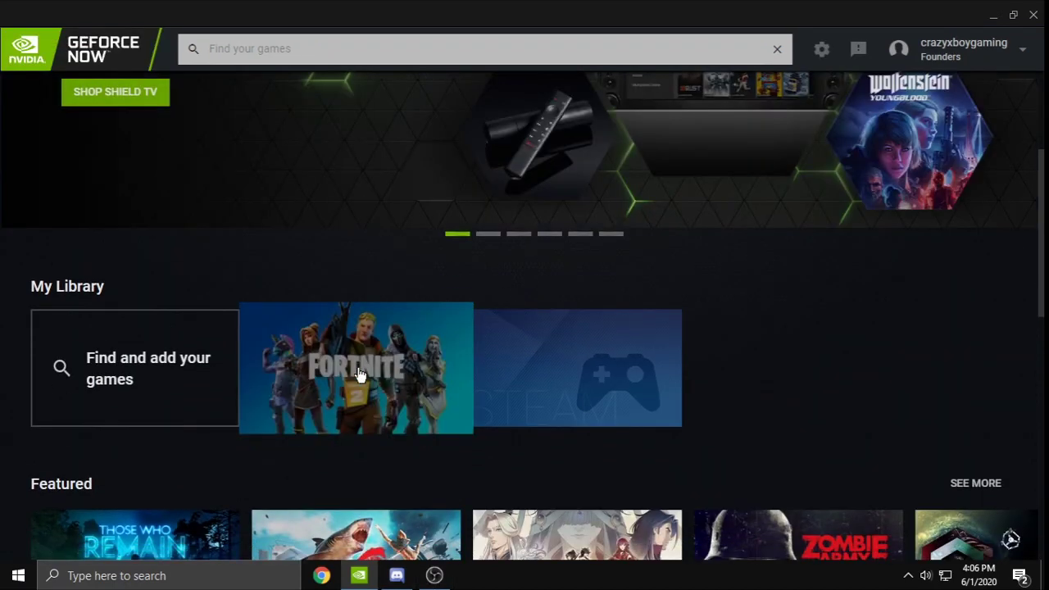
mouse_move(361, 374)
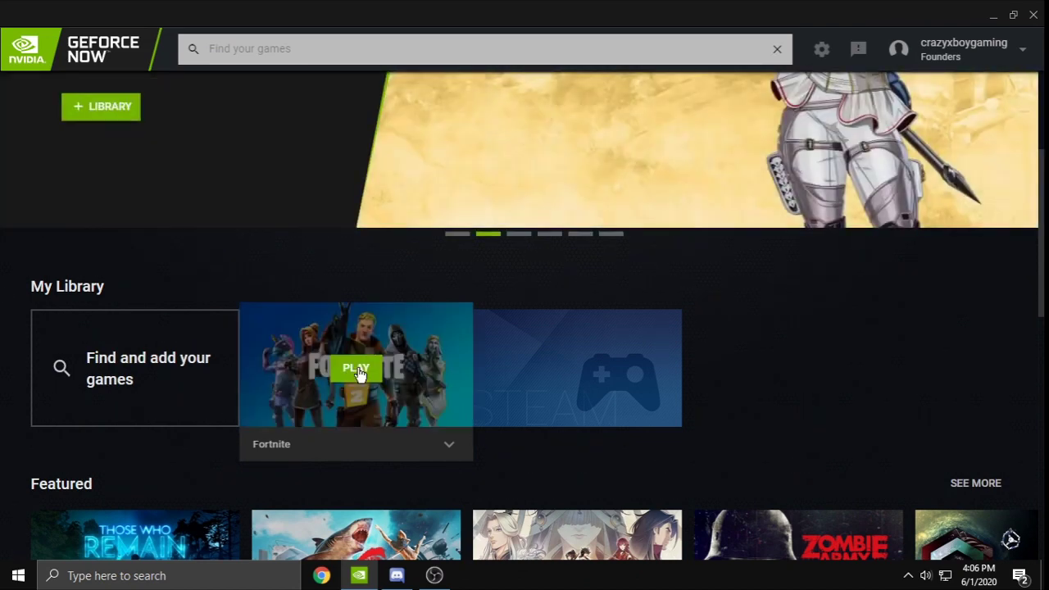
click(357, 369)
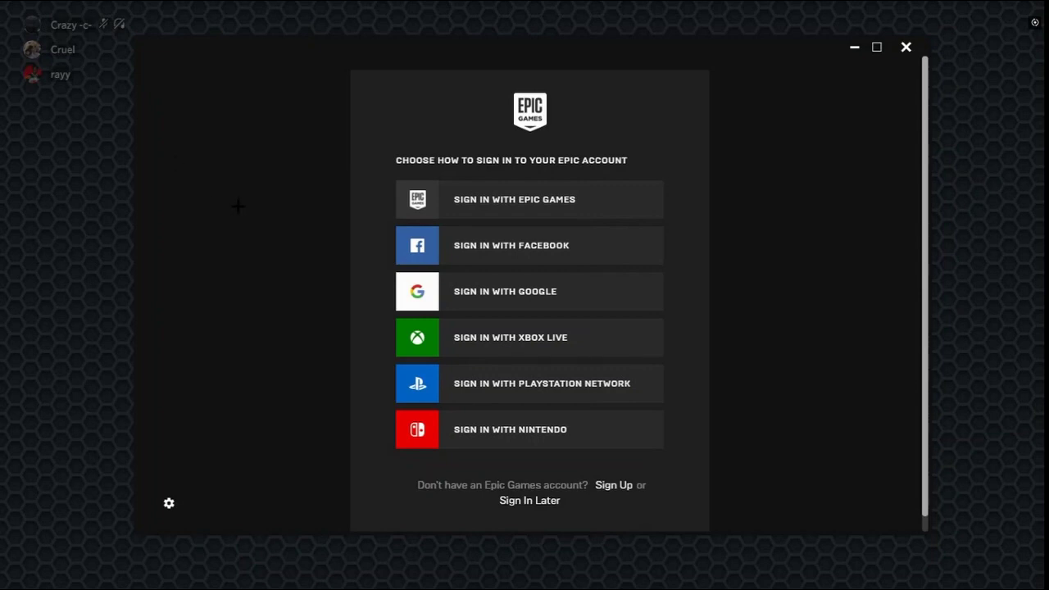
Step: Show the streaming statistics overlay to check the assigned GPU, and quit the current game session
key(F6)
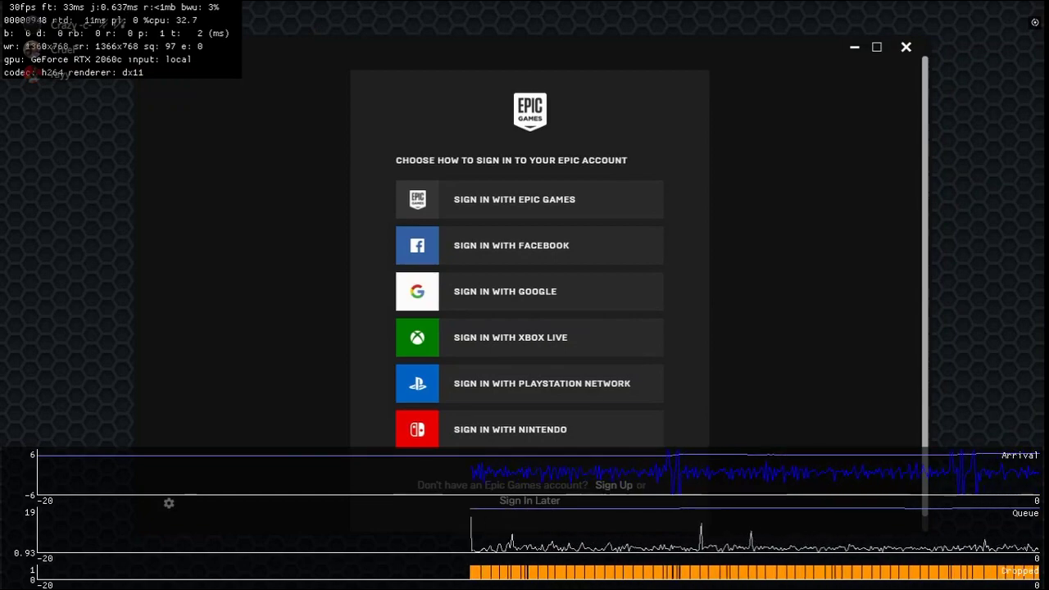
key(alt+F4)
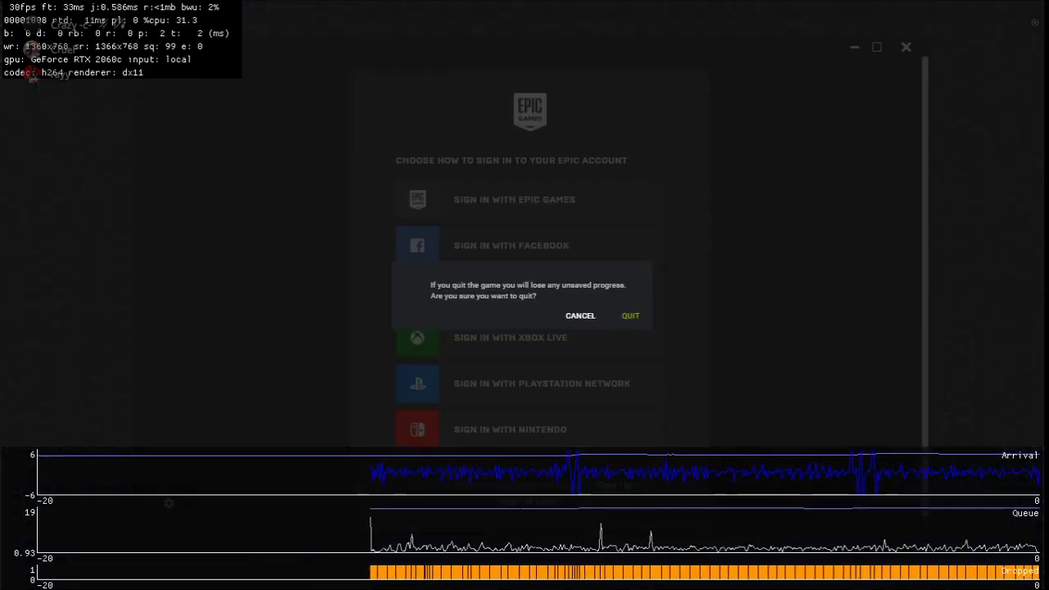
key(Return)
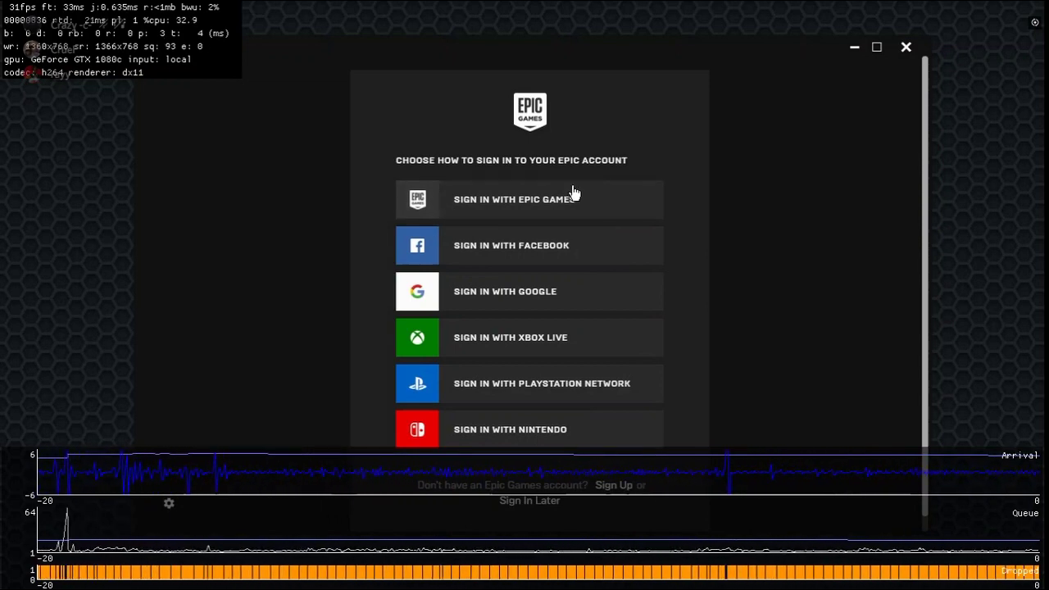
Step: Choose the Epic Games sign-in option in the relaunched Fortnite session
click(558, 204)
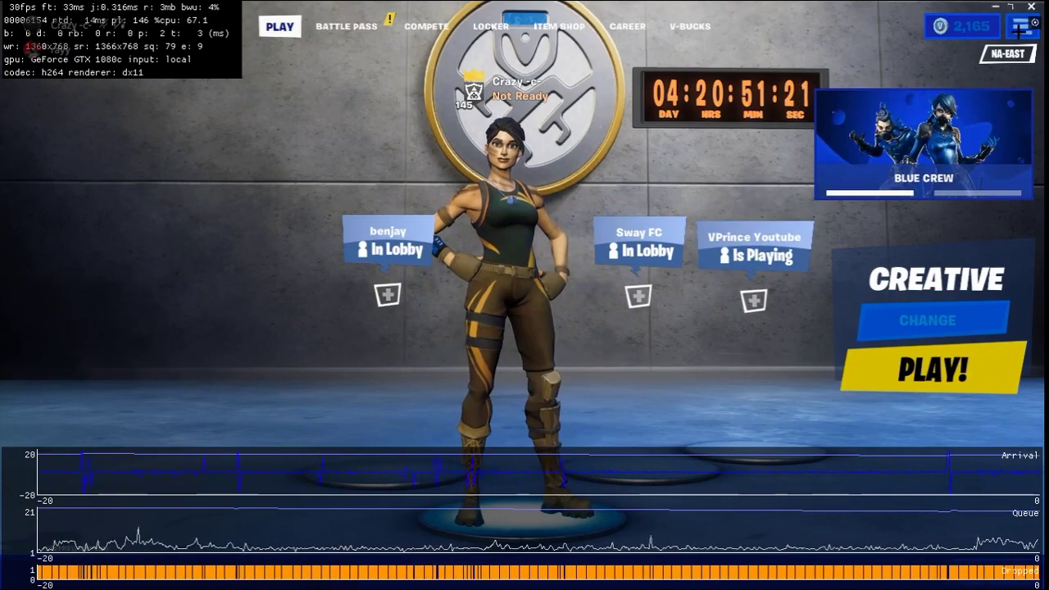
Step: Set Show FPS to Off in Fortnite's video settings and return to the lobby
click(1023, 26)
click(951, 55)
scroll(434, 353, down, 5)
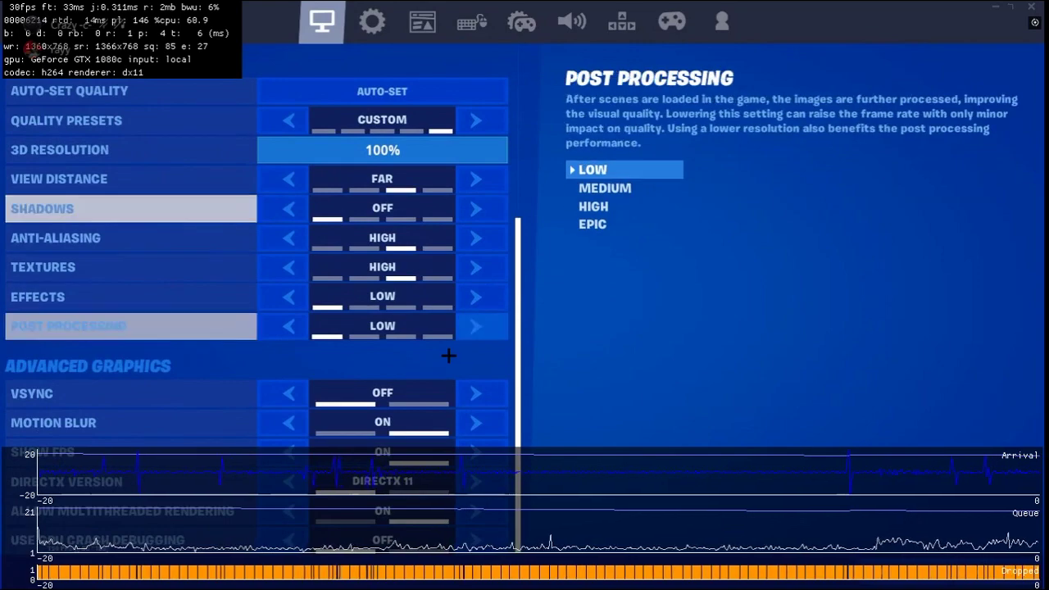
click(483, 452)
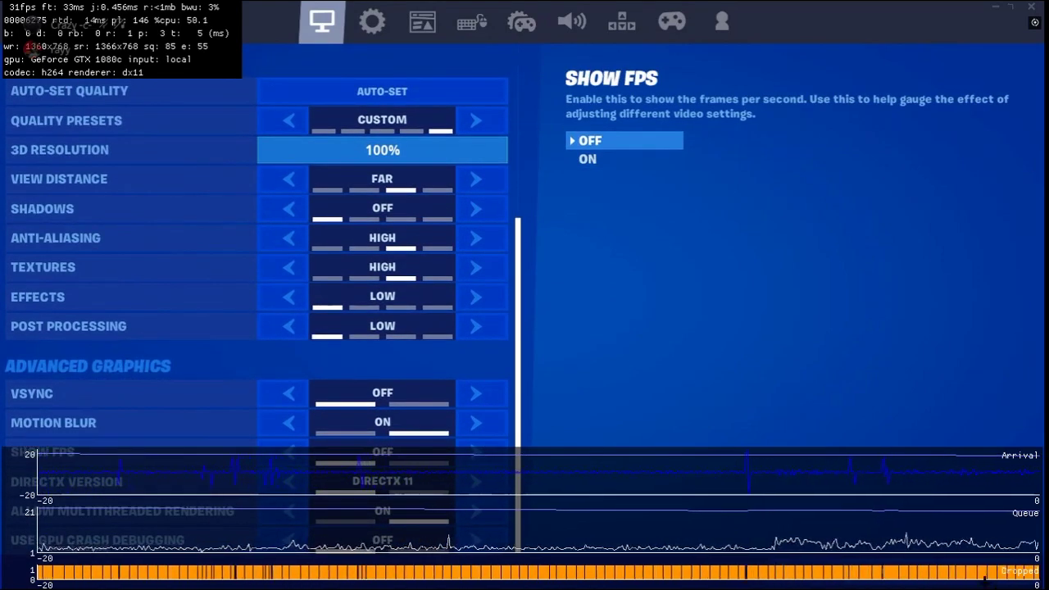
key(Escape)
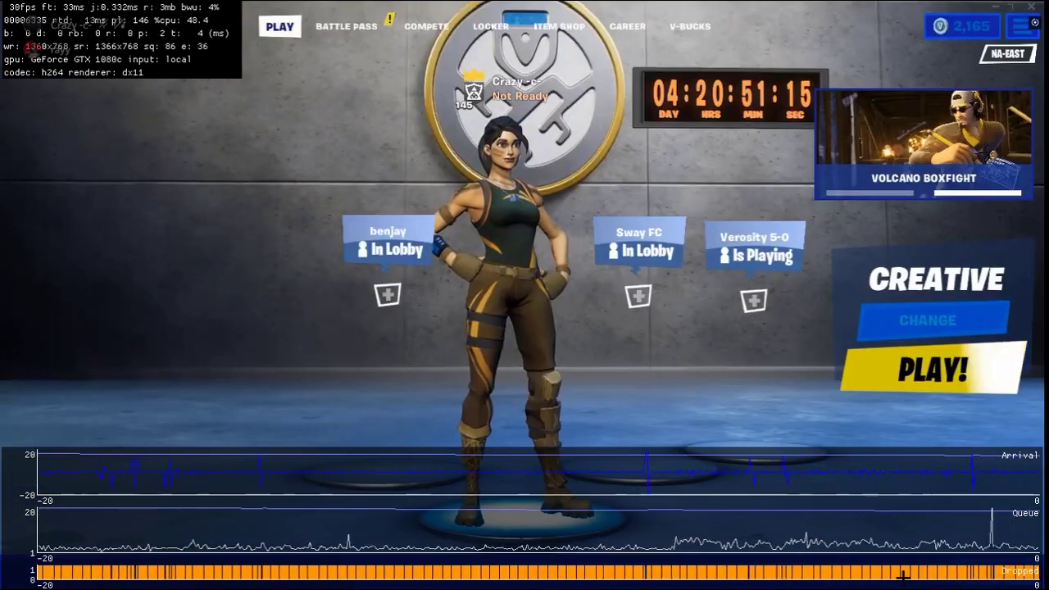
Step: Hide the streaming statistics overlay and set Show FPS to On in Fortnite's video settings
key(Escape)
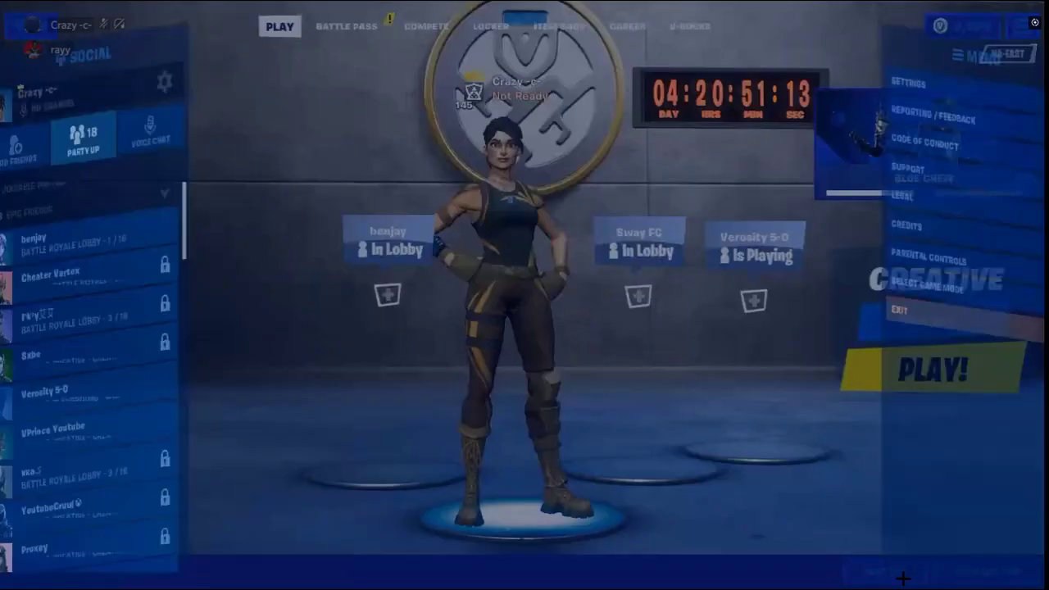
click(849, 68)
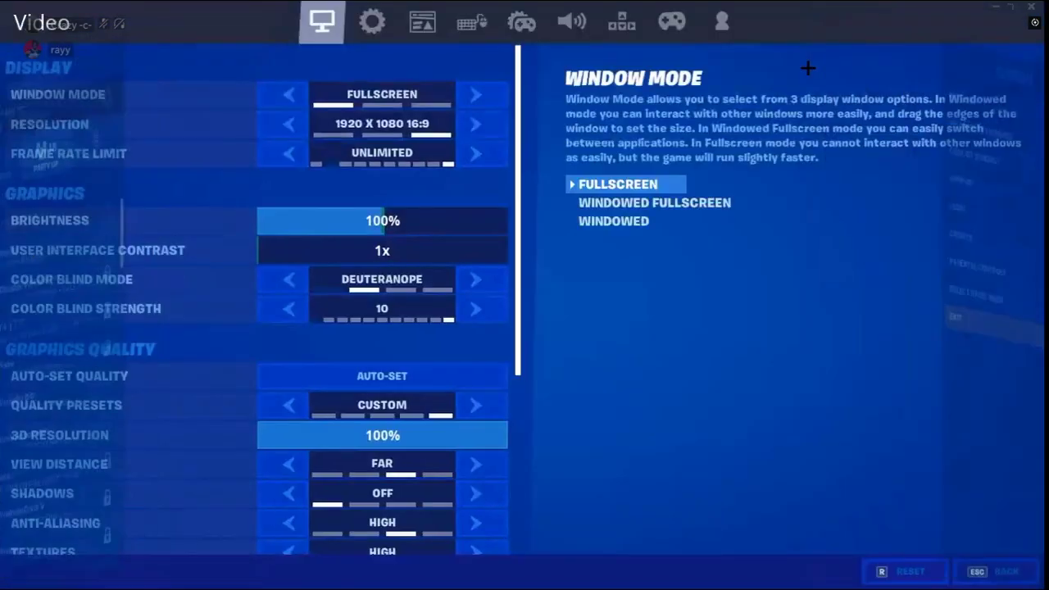
click(371, 21)
click(327, 4)
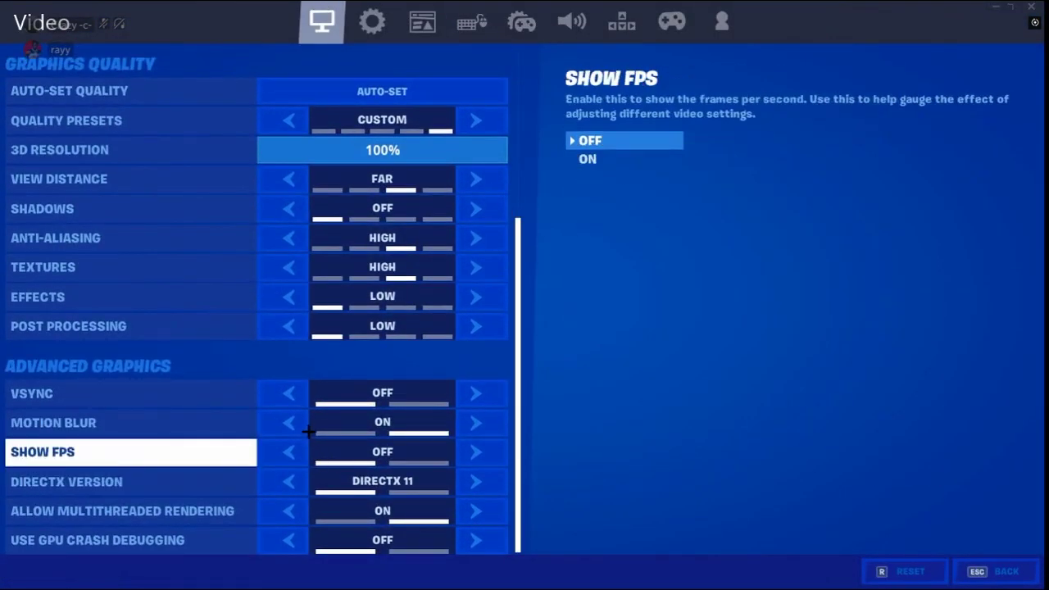
click(293, 451)
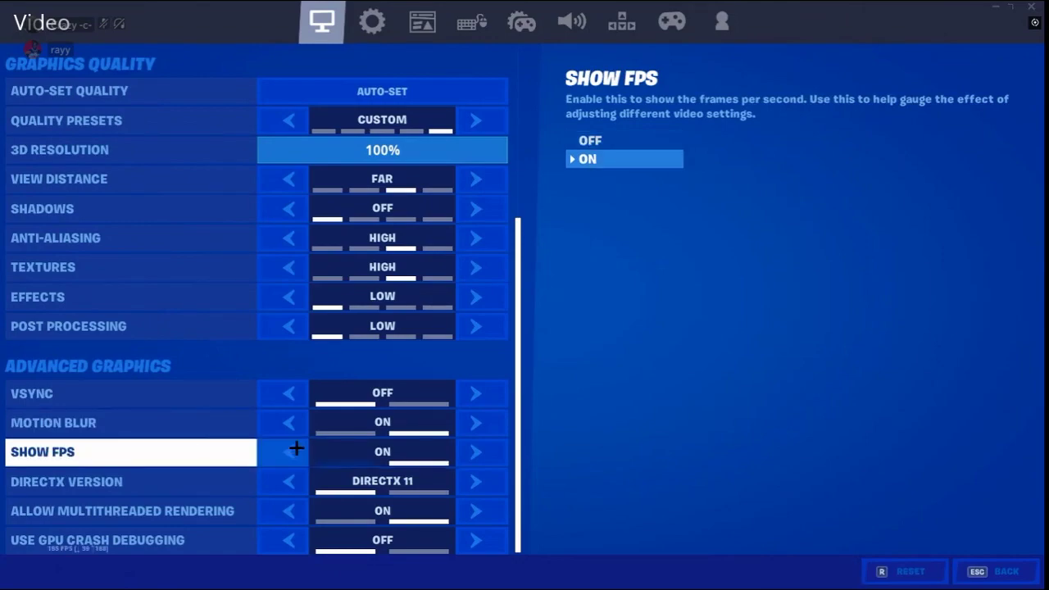
key(Escape)
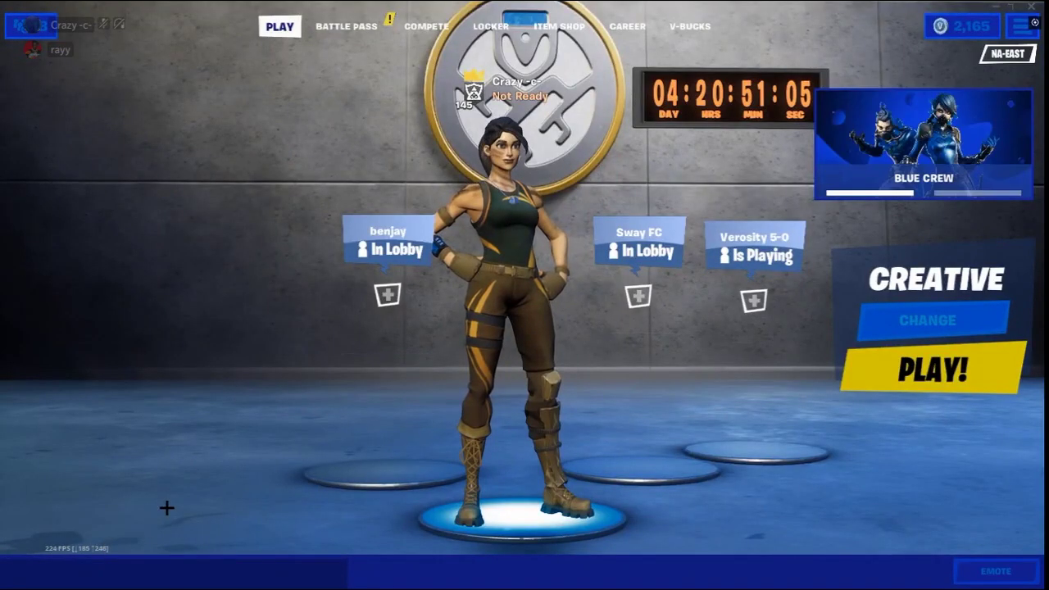
Step: Show the streaming statistics overlay over the Fortnite lobby to examine the stream performance, and hide it again
key(ctrl+alt+F6)
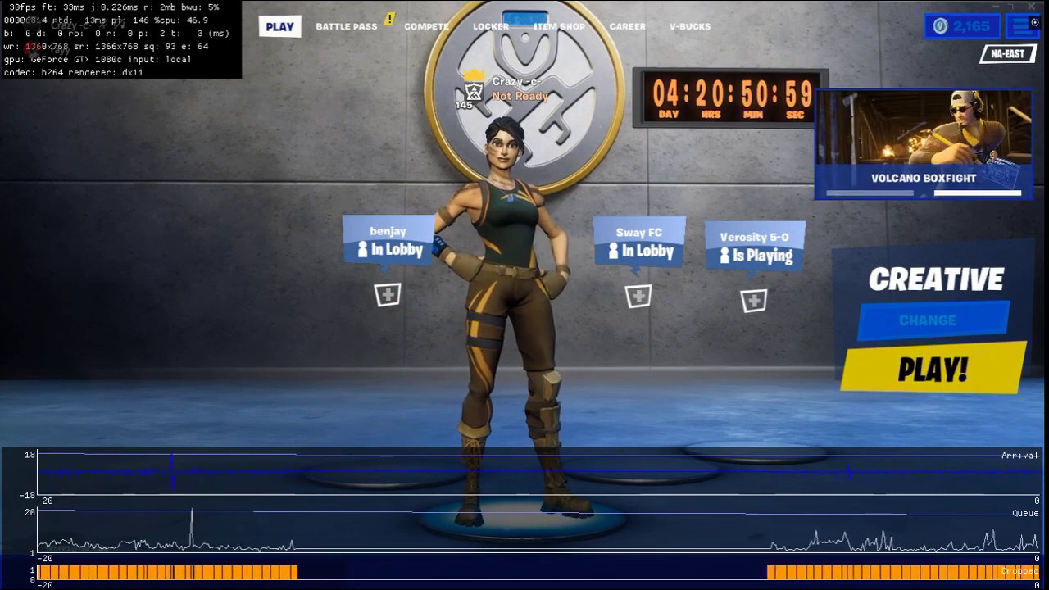
key(ctrl+alt+F6)
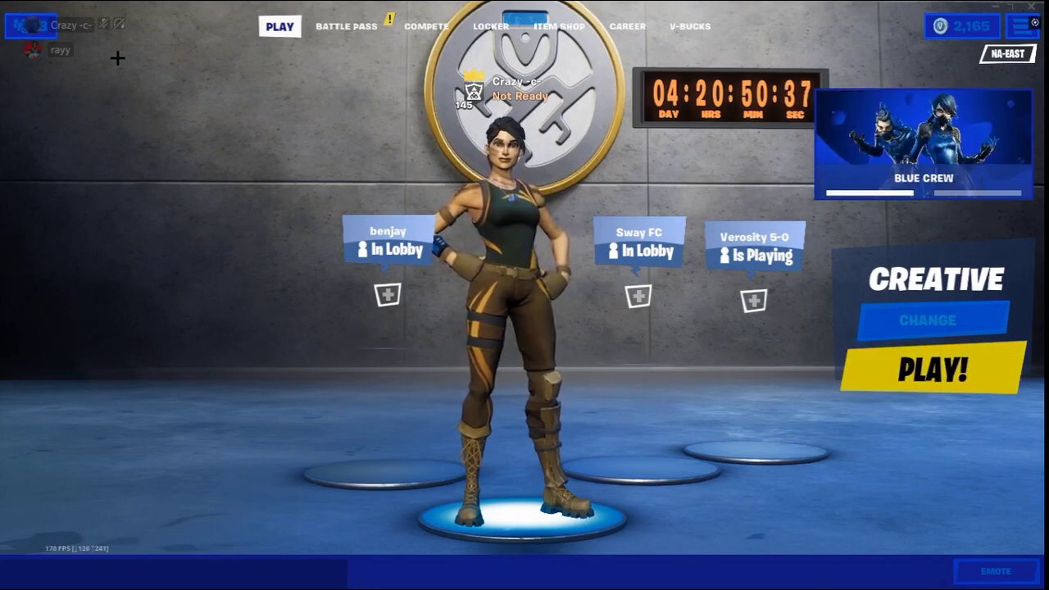
click(30, 26)
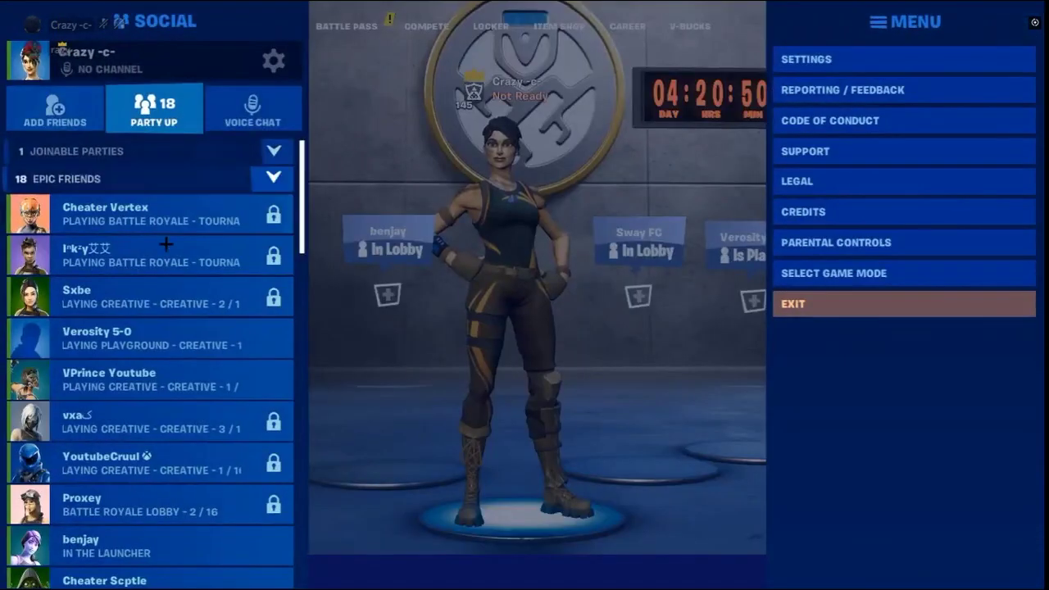
scroll(162, 153, down, 4)
scroll(162, 221, up, 4)
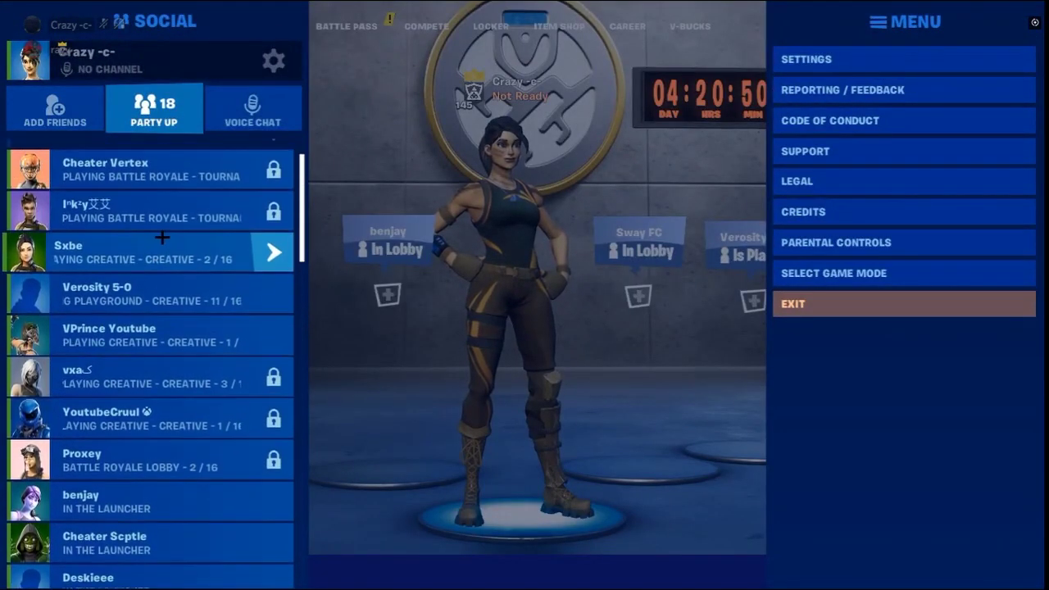
click(439, 171)
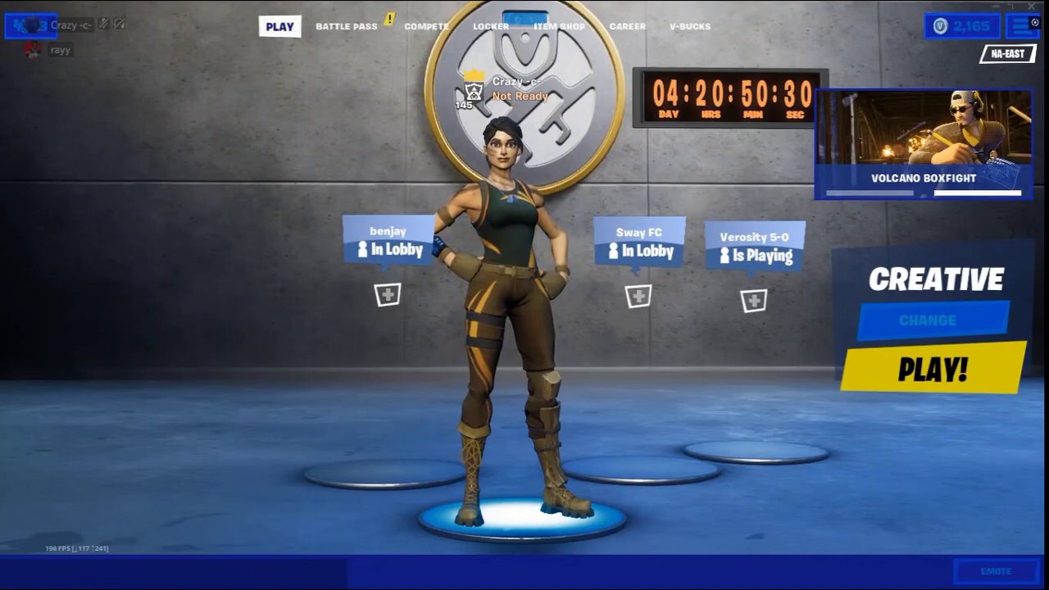